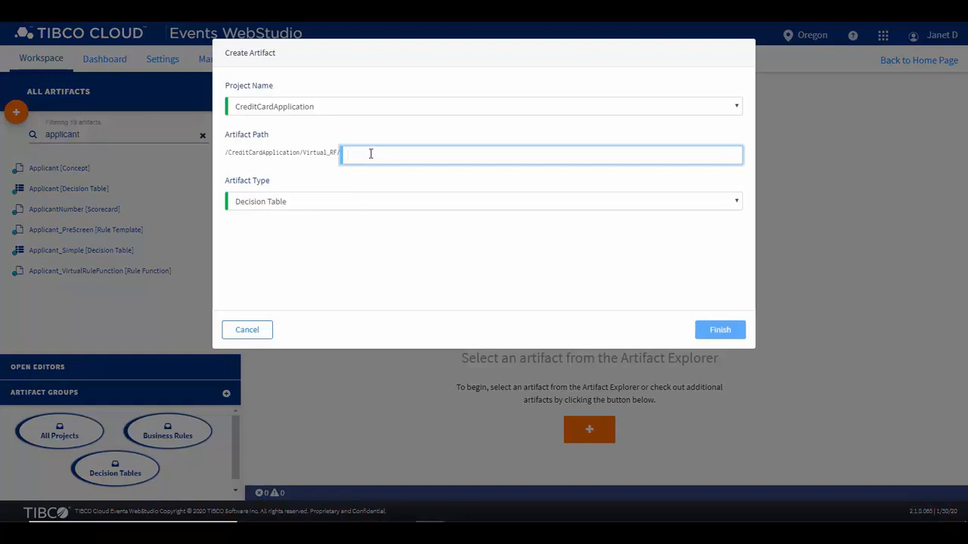
# Name the new decision table Applicant_status under /CreditCardApplication/Virtual_RF/ and create it.
pyautogui.write('Applicant_')
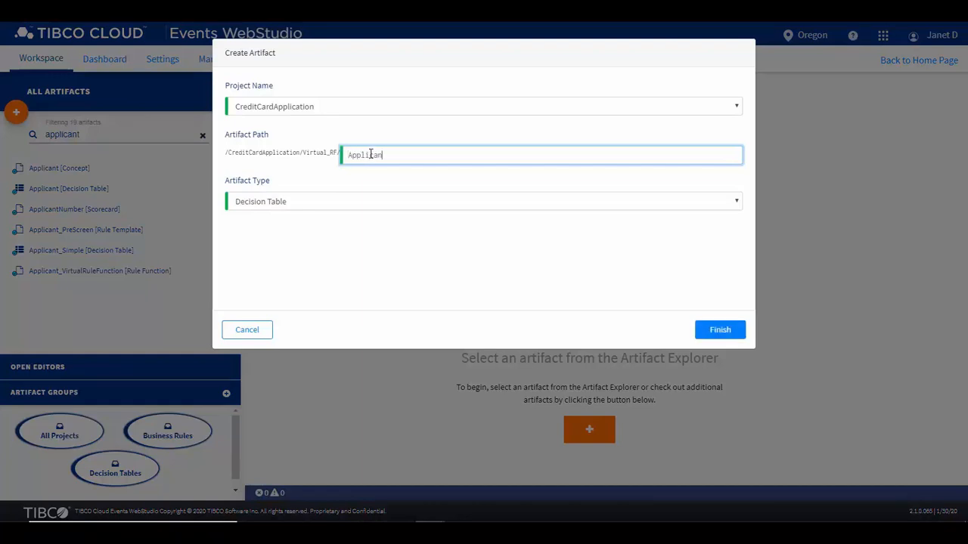
pyautogui.write('status')
pyautogui.click(710, 335)
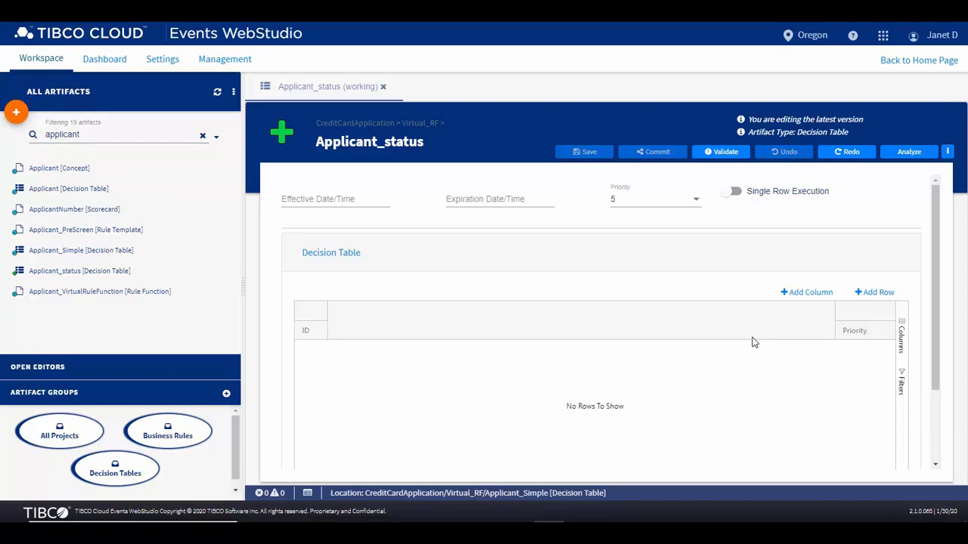
# Add the Applicant concept's Age property to the decision table as a Condition column.
pyautogui.click(807, 300)
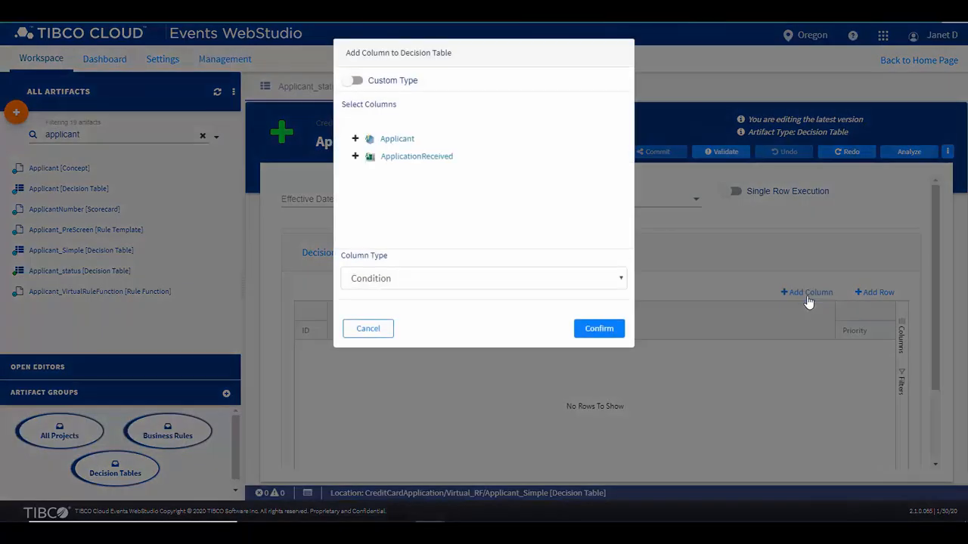
pyautogui.click(356, 140)
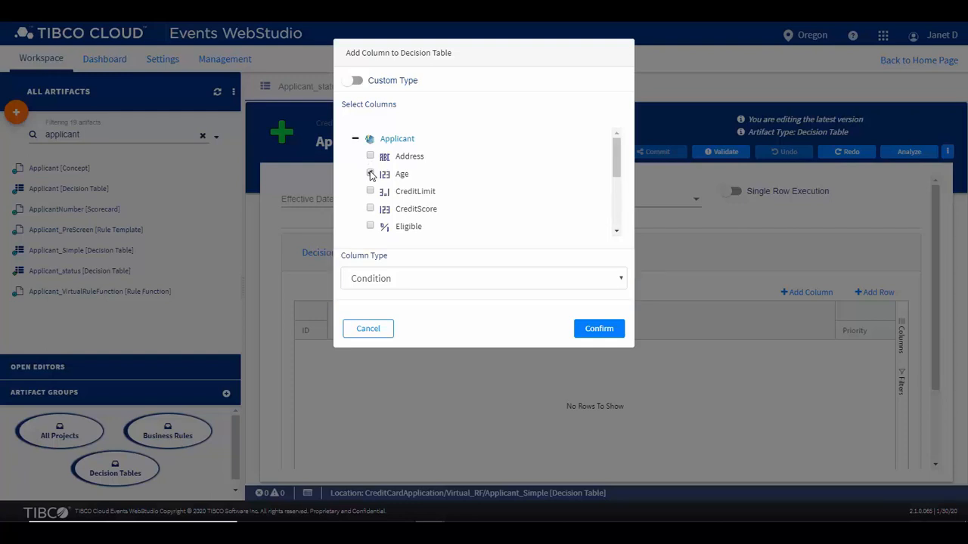
pyautogui.click(370, 174)
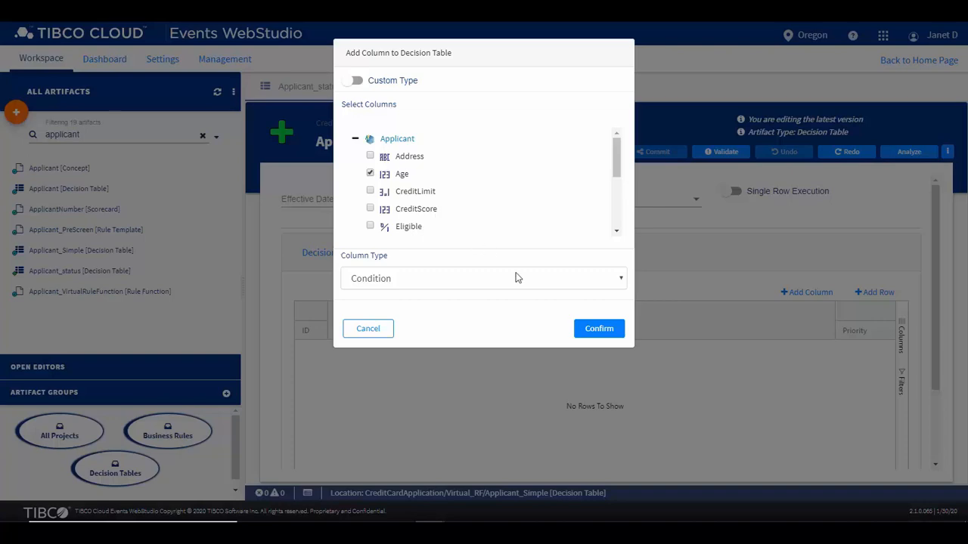
pyautogui.click(599, 329)
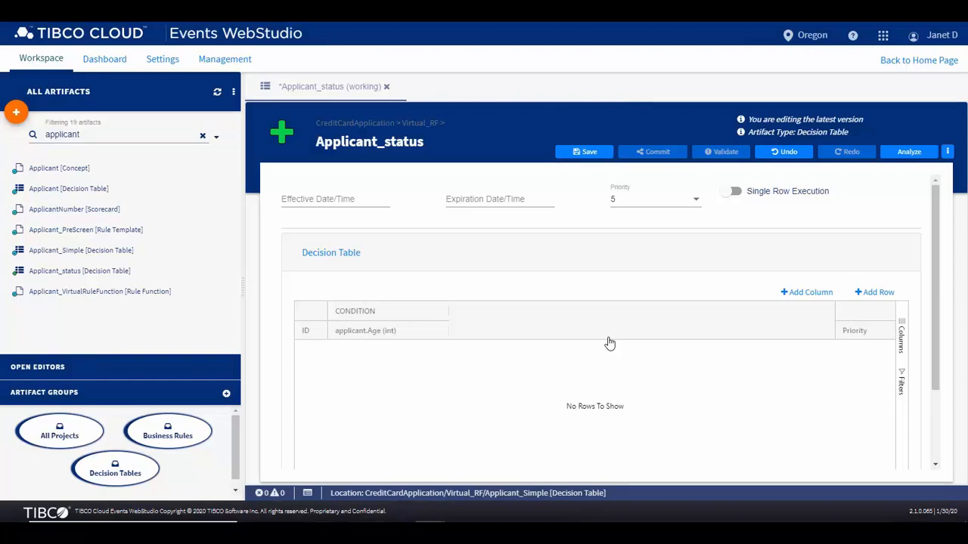
# Add the Applicant concept's Status property to the decision table as an Action column.
pyautogui.click(788, 293)
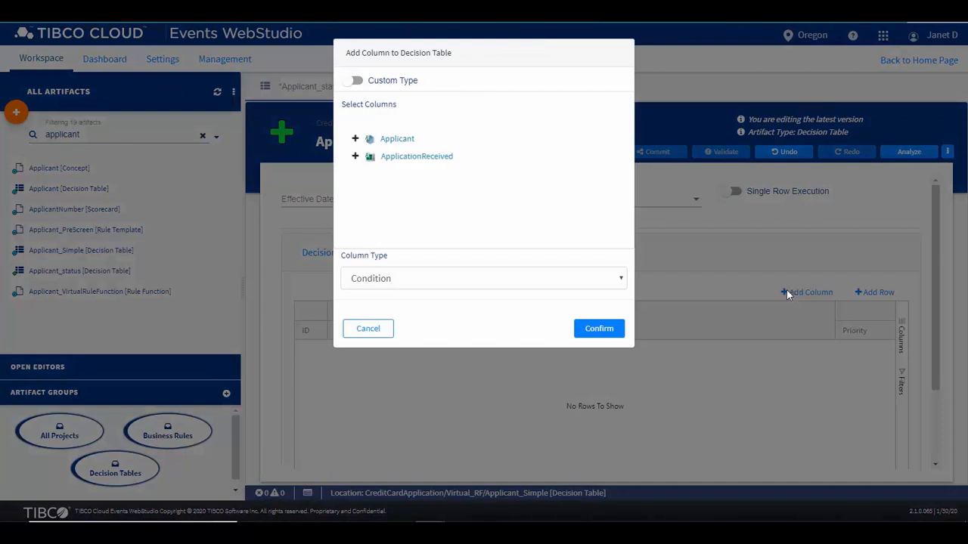
pyautogui.click(356, 139)
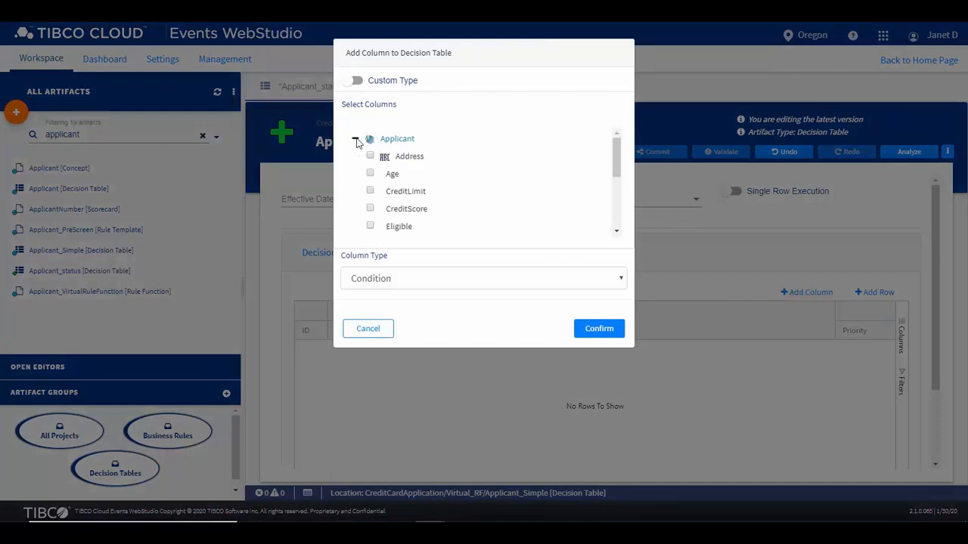
pyautogui.scroll(-3, 406, 177)
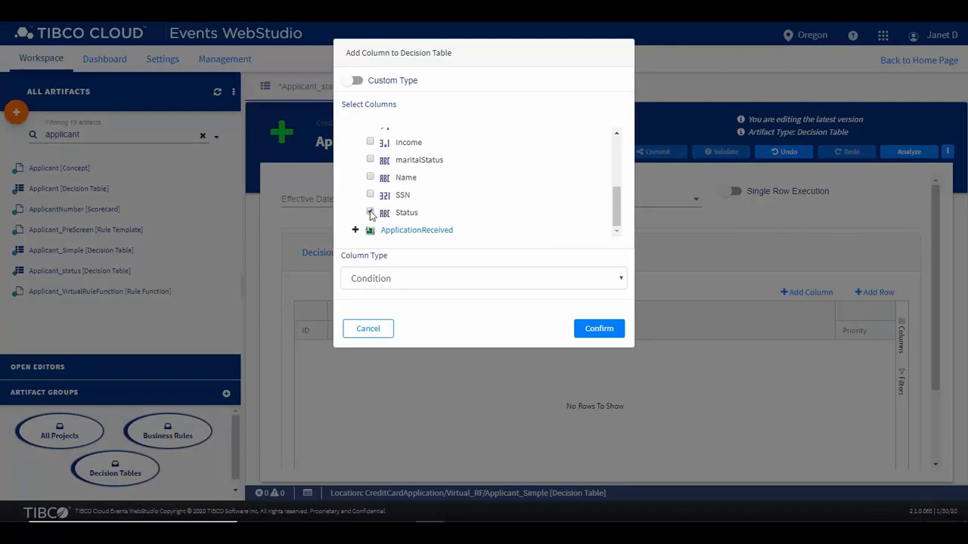
pyautogui.click(369, 212)
pyautogui.click(618, 278)
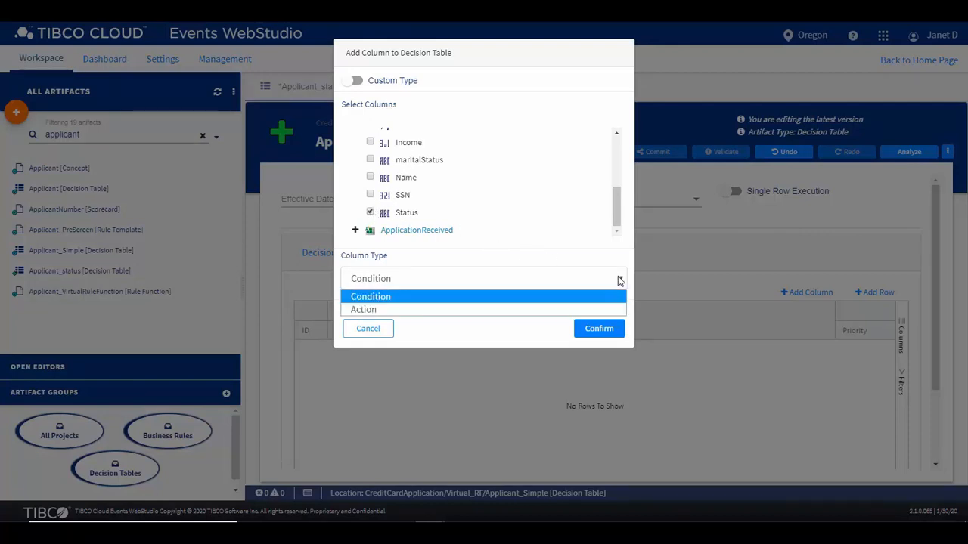
pyautogui.click(453, 312)
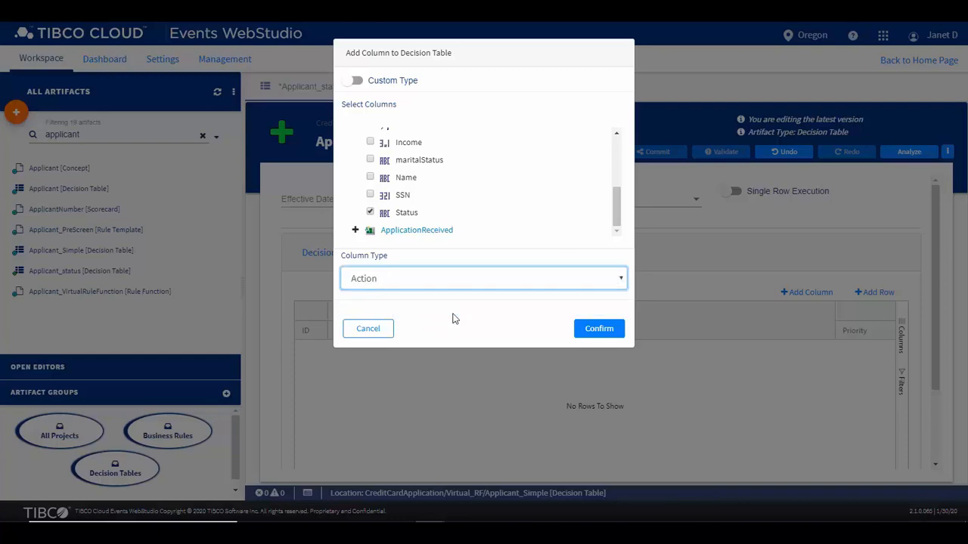
pyautogui.click(588, 328)
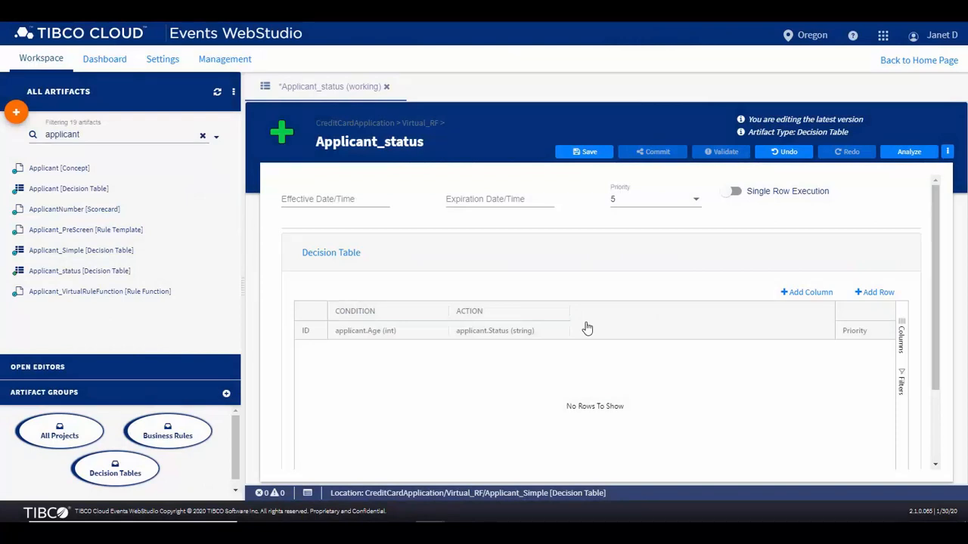
# Add three empty rows to the Applicant_status decision table.
pyautogui.click(869, 292)
pyautogui.click(869, 292)
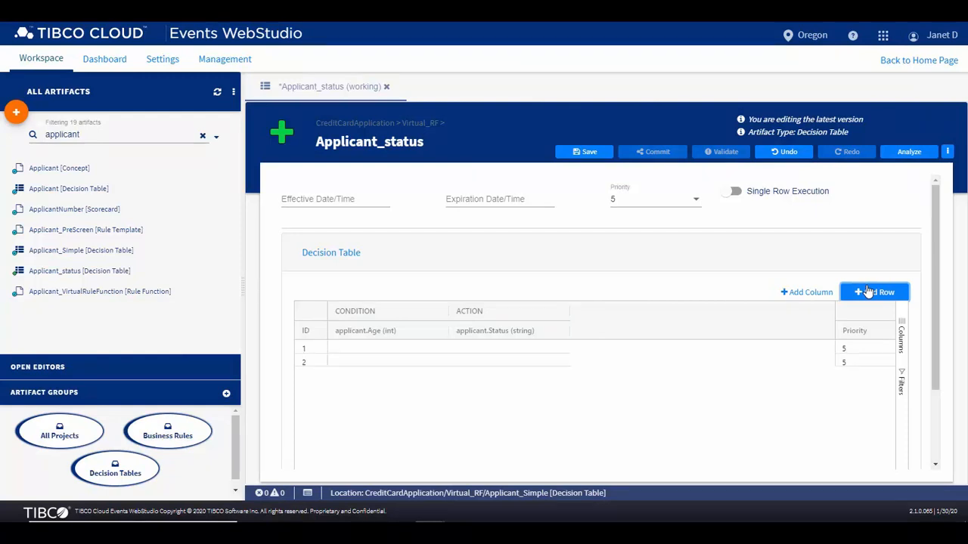
pyautogui.click(869, 293)
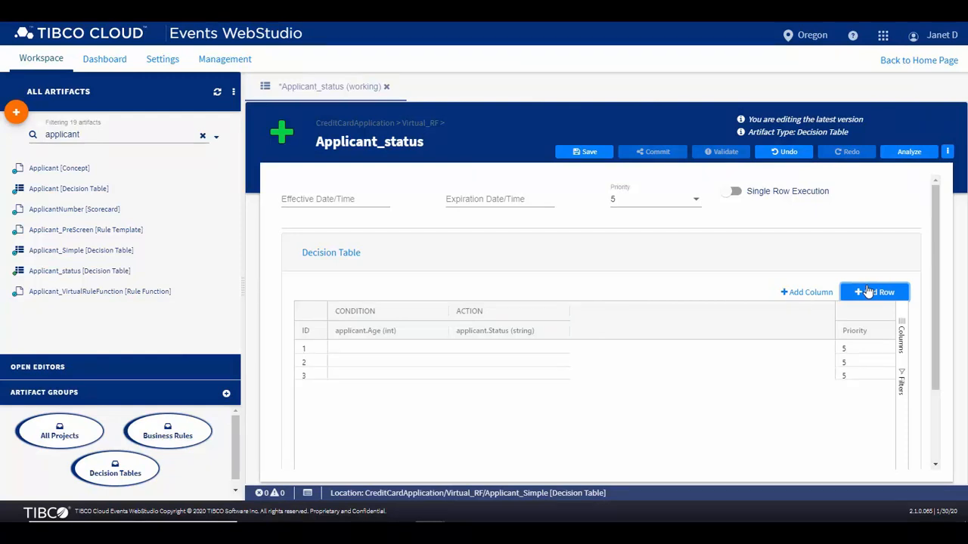
# Fill row 1 with the age condition <20 and the status "rejected", including the quotation marks.
pyautogui.doubleClick(360, 353)
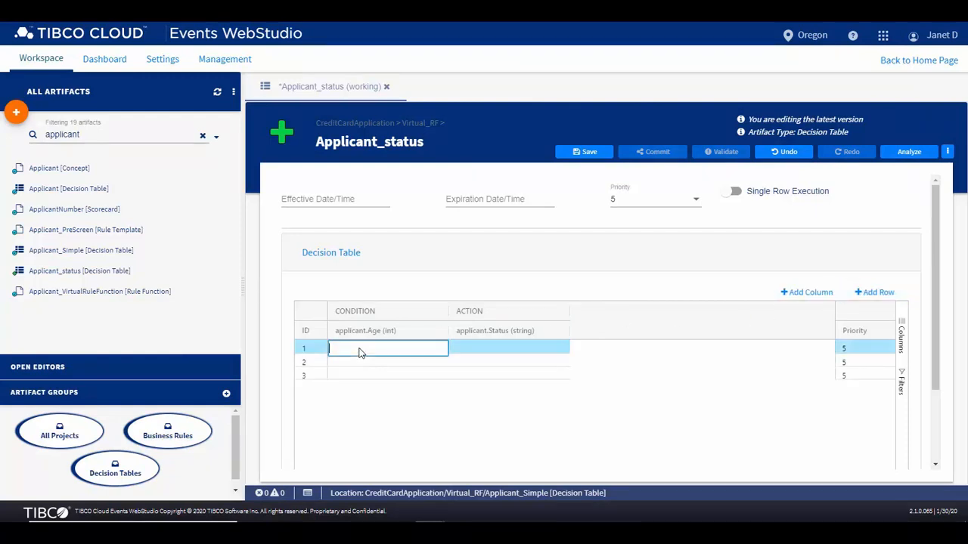
pyautogui.write('<20')
pyautogui.doubleClick(464, 353)
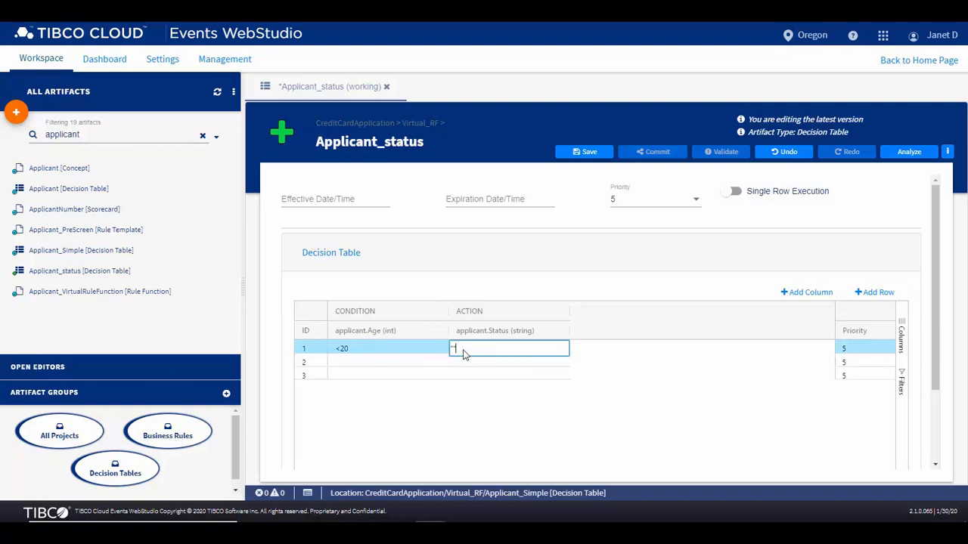
pyautogui.write('"rejected"')
# Fill row 2 with the age condition >=20 && <=30 and the status "pending", including the quotation marks.
pyautogui.doubleClick(435, 359)
pyautogui.write('>=20 && <=30')
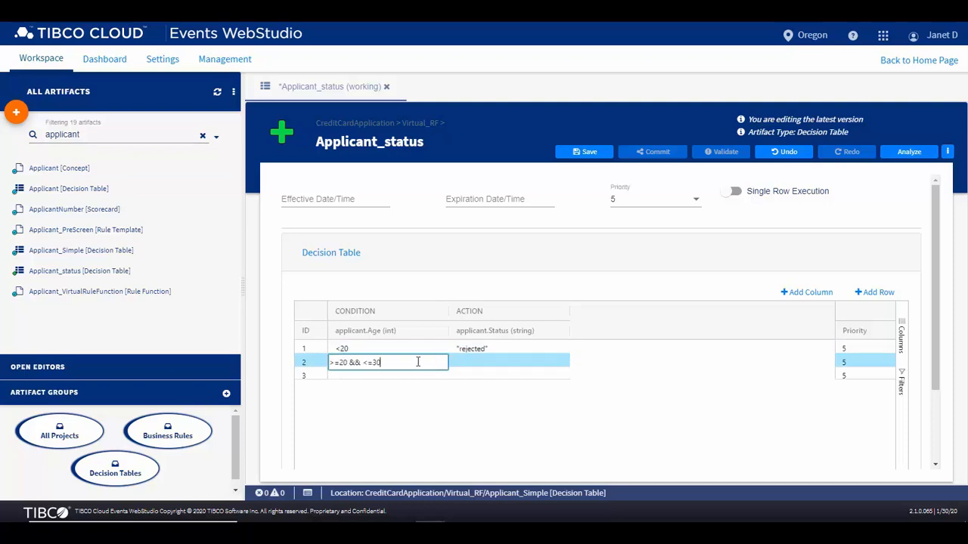
pyautogui.doubleClick(509, 364)
pyautogui.write('"pending"')
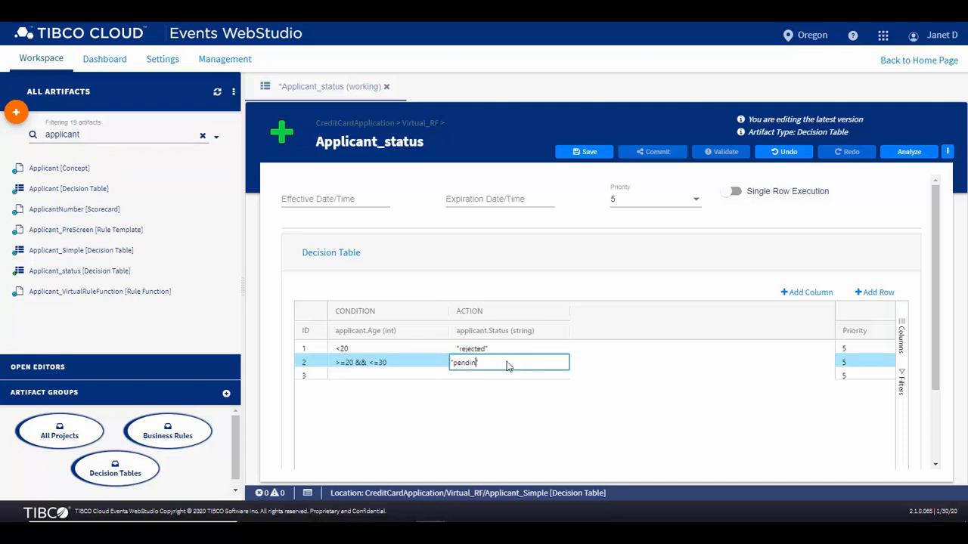
# Fill row 3 with the age condition >30 and the status "approved", including the quotation marks.
pyautogui.doubleClick(384, 376)
pyautogui.write('>30')
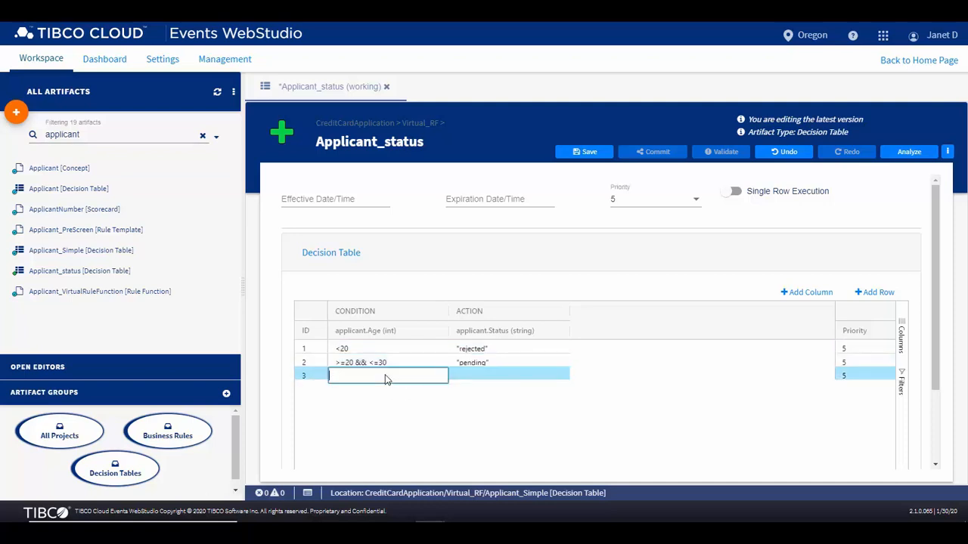
pyautogui.doubleClick(482, 378)
pyautogui.write('"approved"')
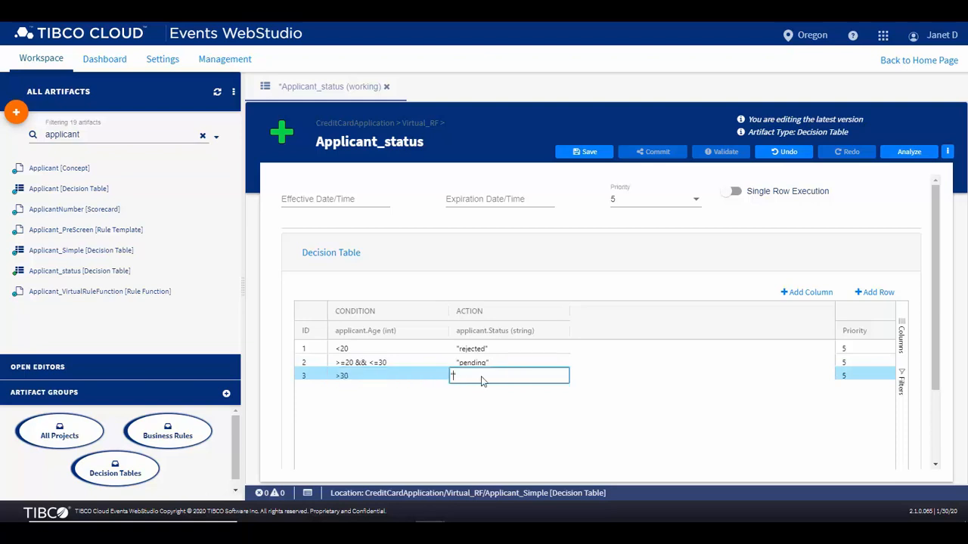
pyautogui.click(586, 378)
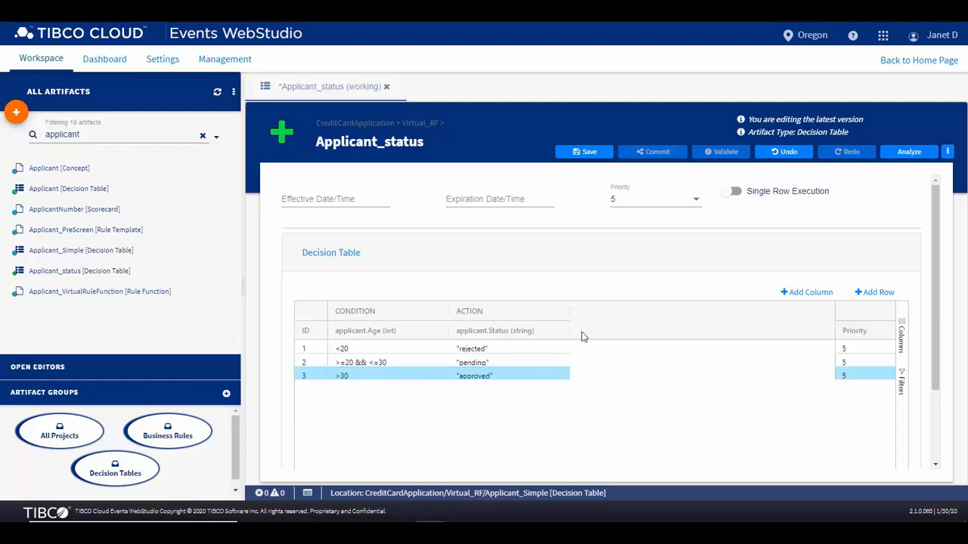
# Save the decision table and commit it with the message "new decision table for applicant status based on their age".
pyautogui.click(589, 153)
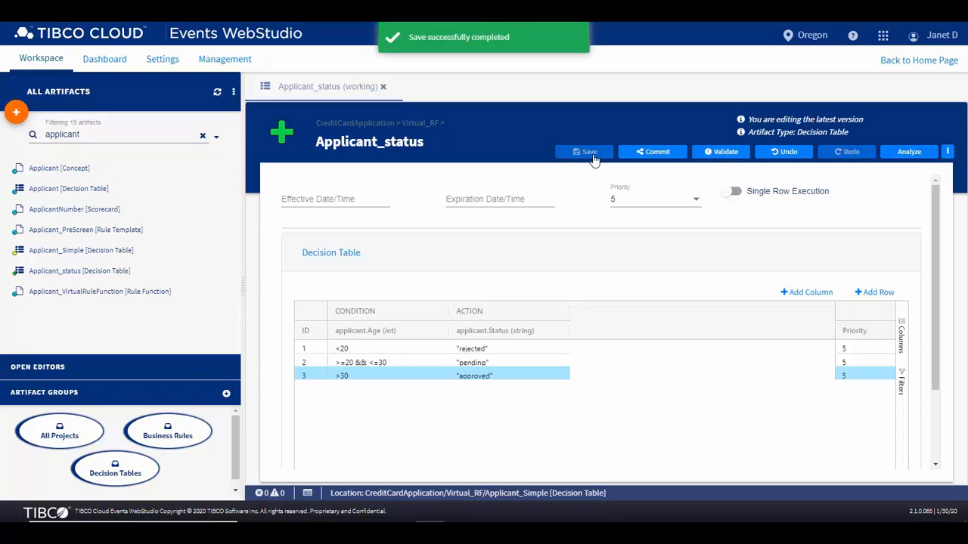
pyautogui.click(646, 154)
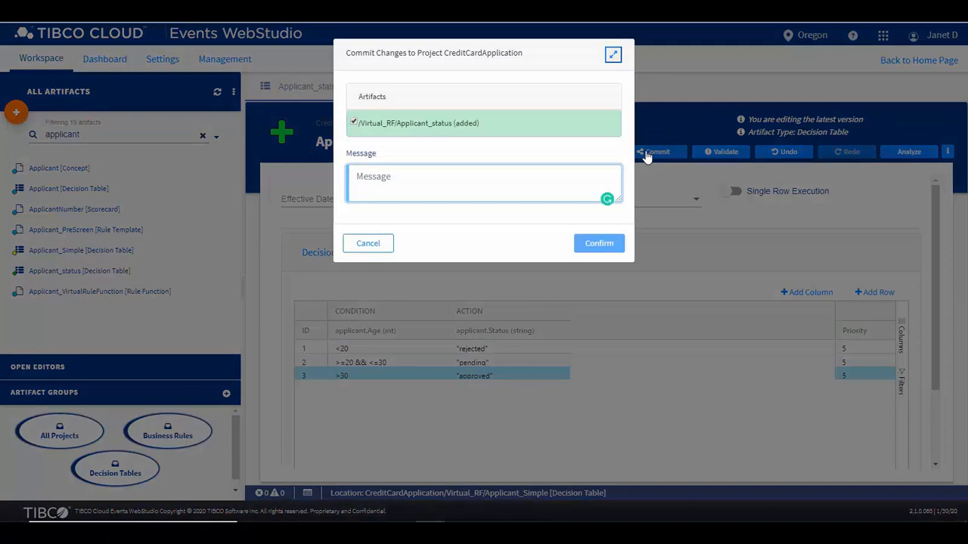
pyautogui.write('new decision table for applicant status based on their age')
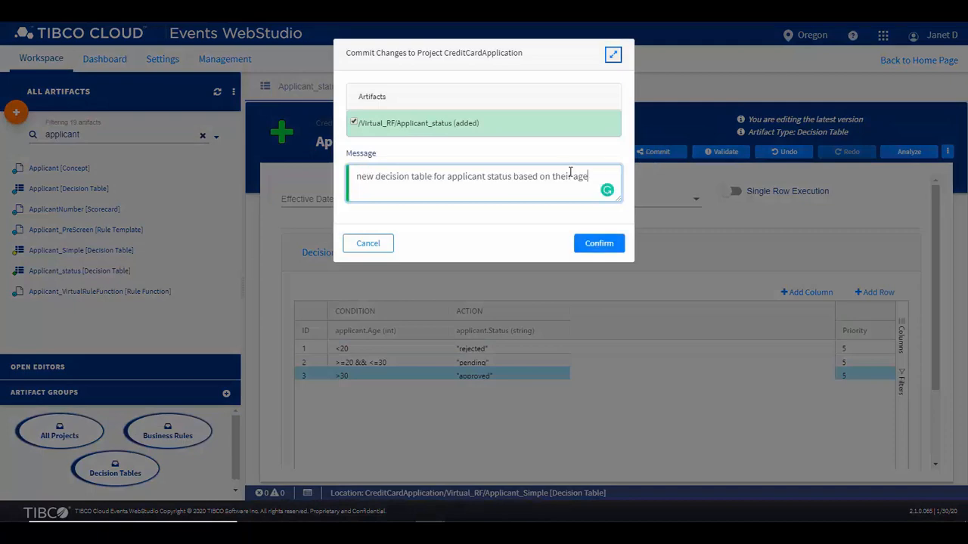
pyautogui.click(605, 243)
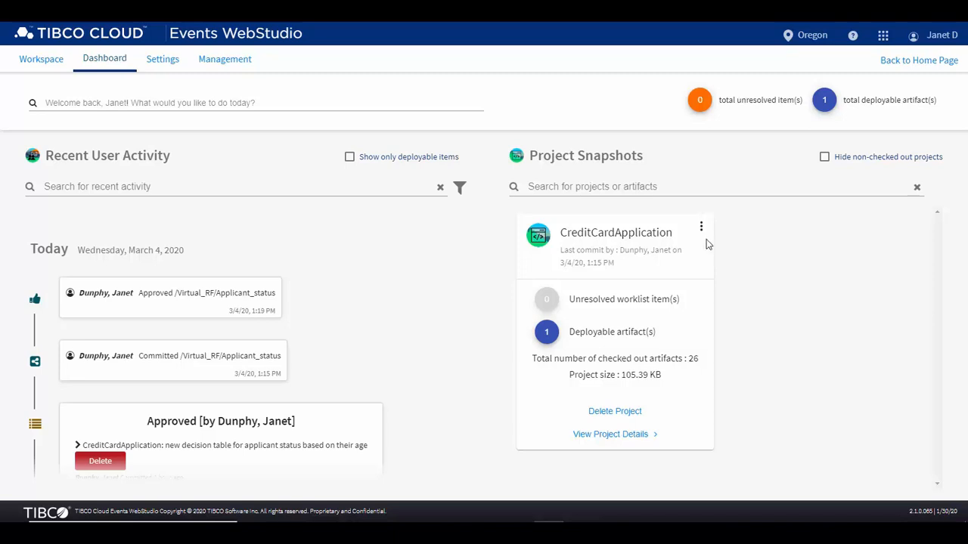
# Generate a deployable for the CreditCardApplication project from its project snapshot.
pyautogui.click(701, 229)
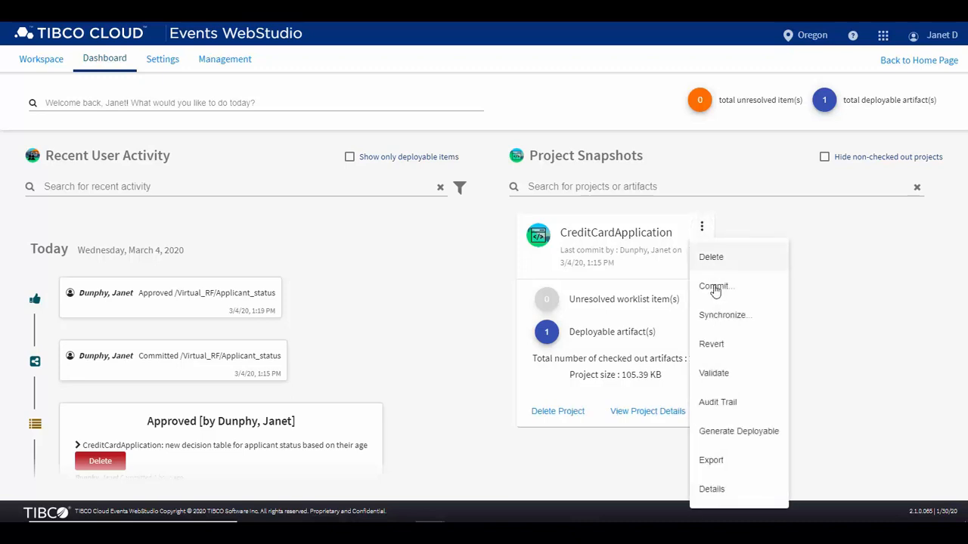
pyautogui.click(718, 431)
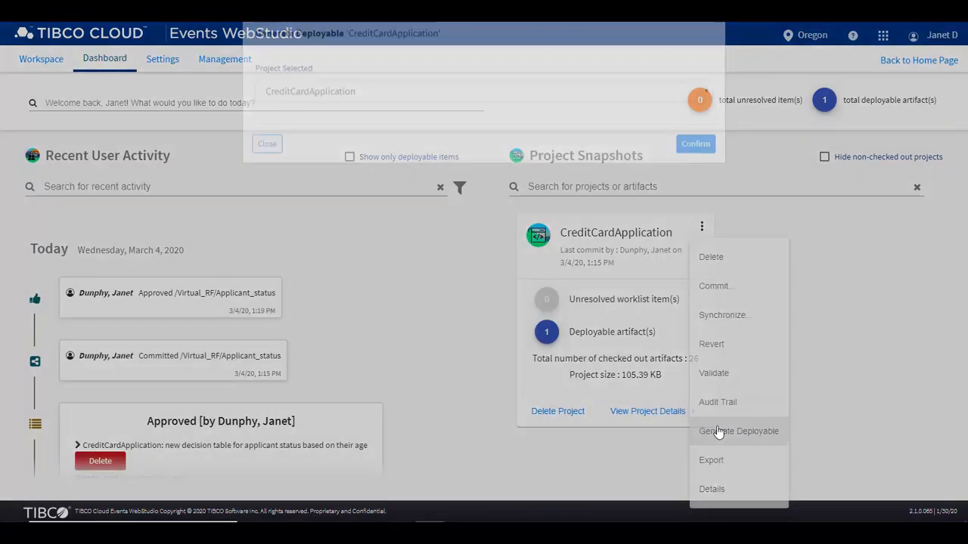
pyautogui.click(701, 170)
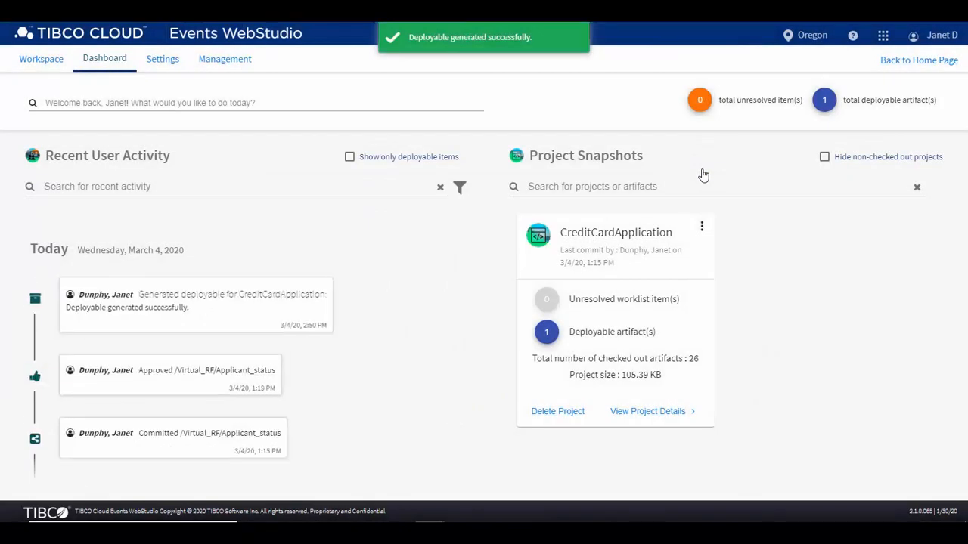
# Deploy the approved /Virtual_RF/Applicant_status artifact from the work list of deployable artifacts and close the list.
pyautogui.click(825, 101)
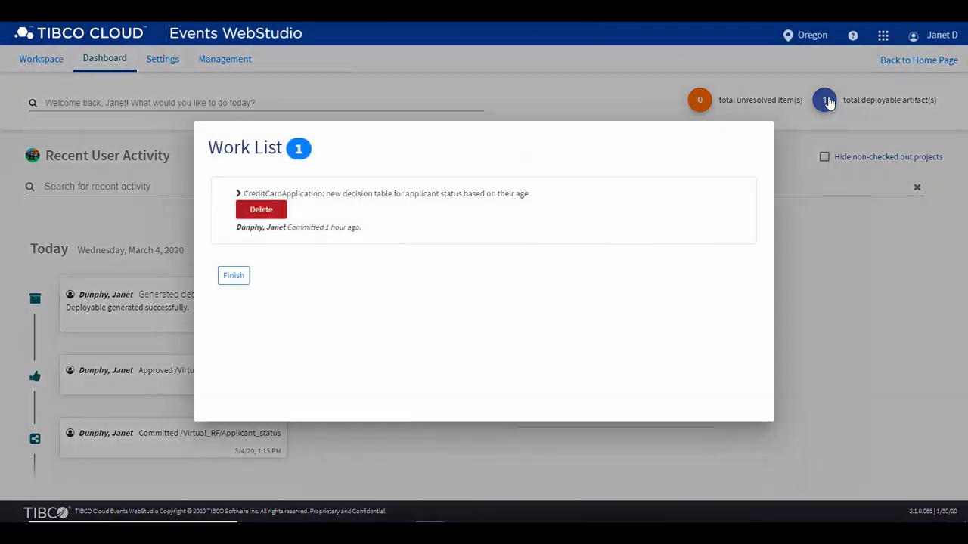
pyautogui.click(417, 191)
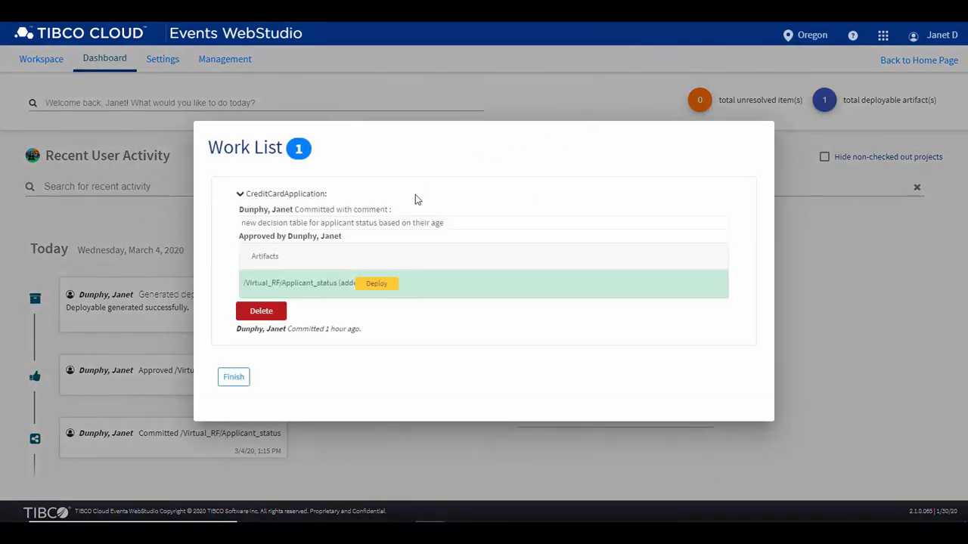
pyautogui.click(376, 291)
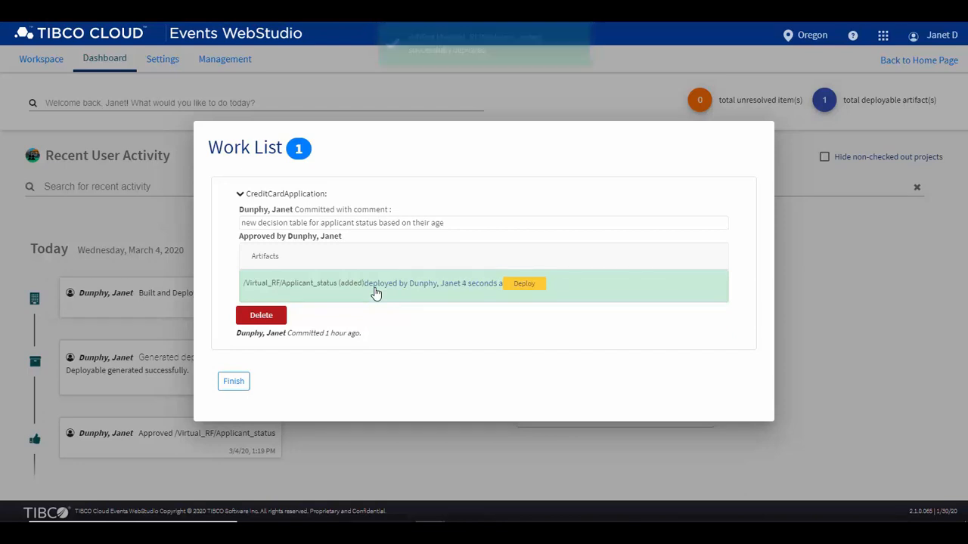
pyautogui.click(227, 382)
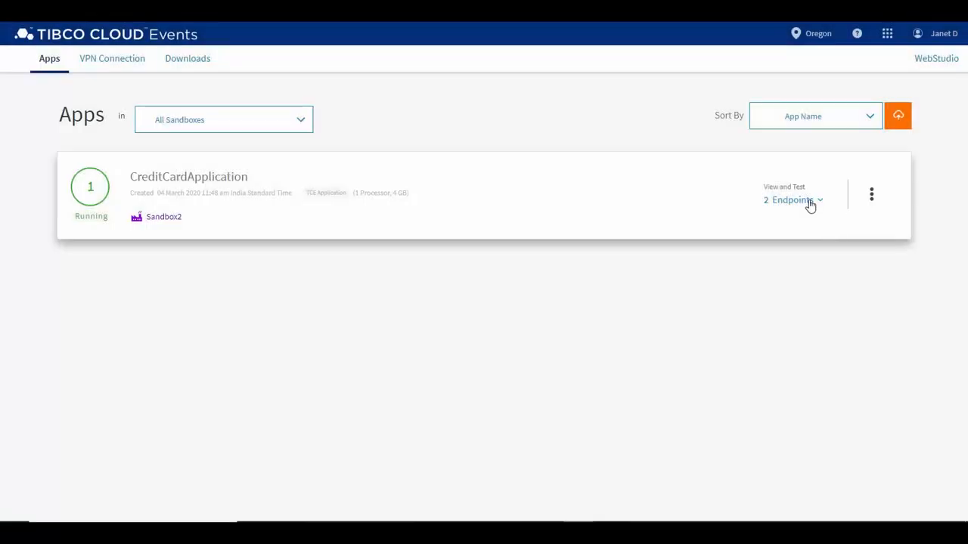
# Open the CreditCardApplication root (/) endpoint from TIBCO Cloud Events and go to its credit card application form.
pyautogui.click(793, 201)
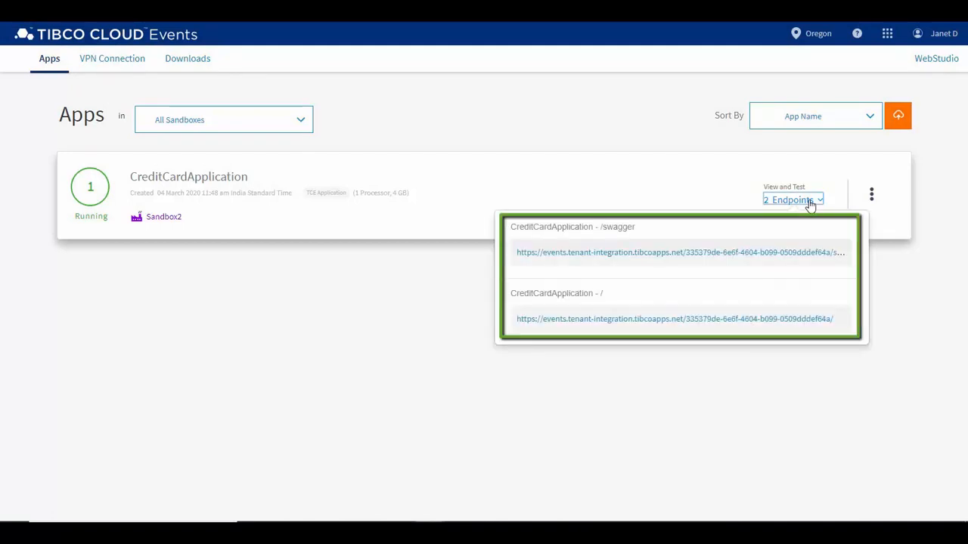
pyautogui.click(666, 319)
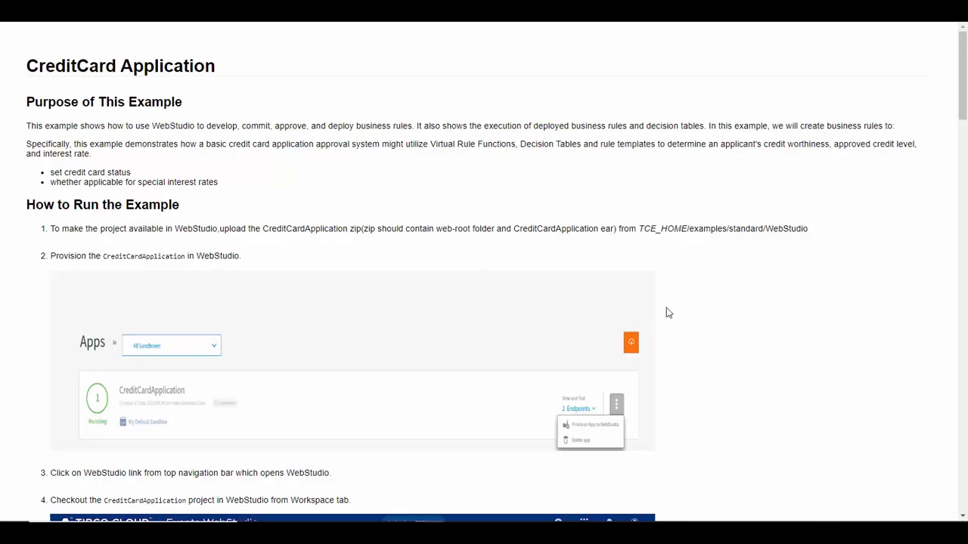
pyautogui.scroll(-20, 666, 317)
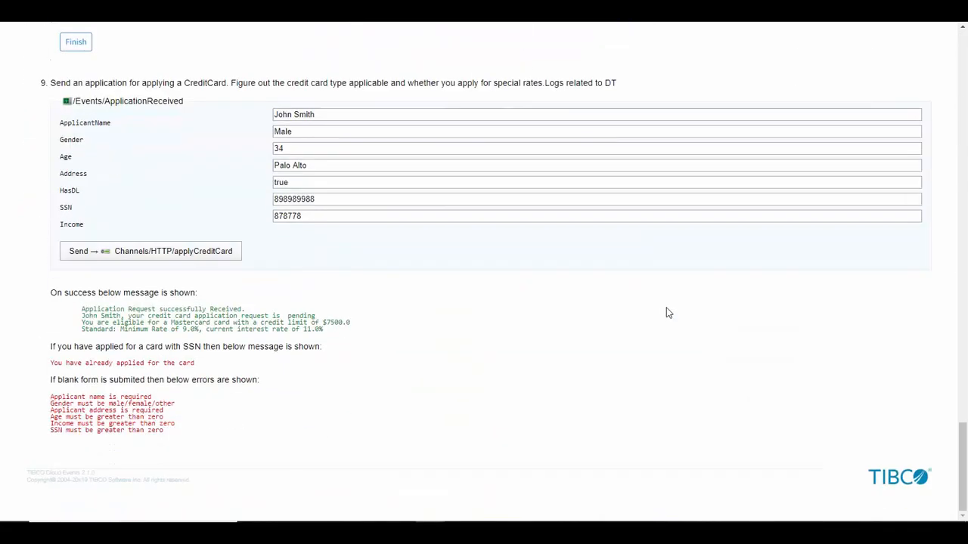
# Set the applicant's age to 24 in the ApplicationReceived form and send the credit card application.
pyautogui.doubleClick(403, 151)
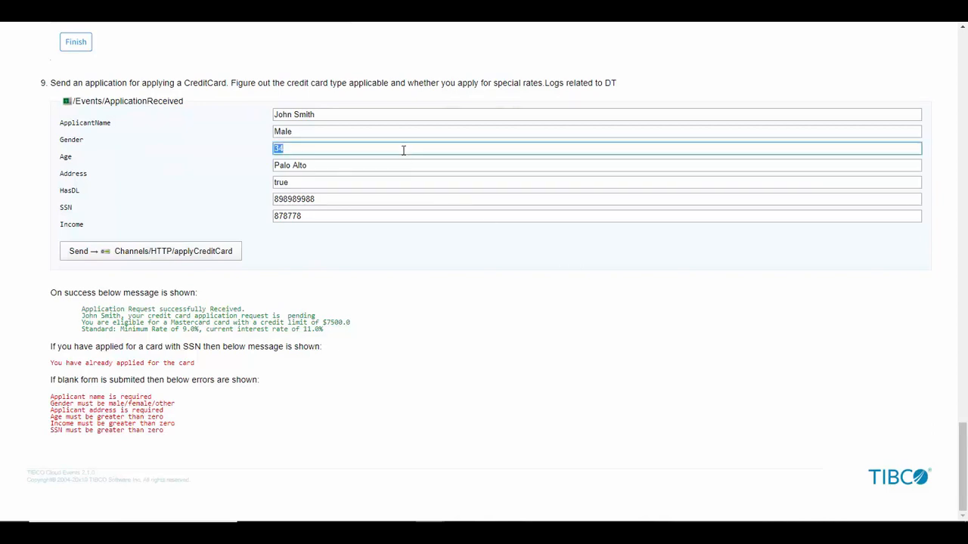
pyautogui.press('BackSpace')
pyautogui.write('24')
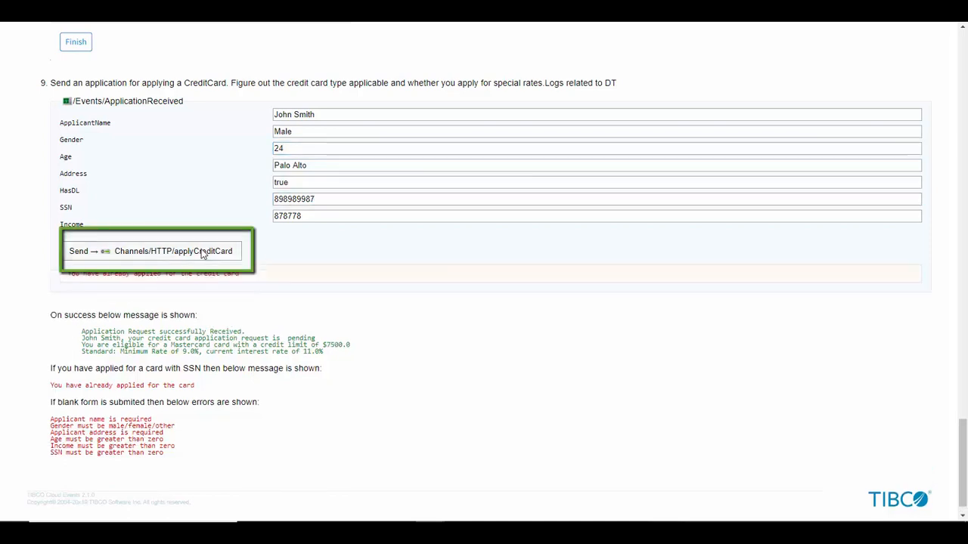
pyautogui.click(203, 254)
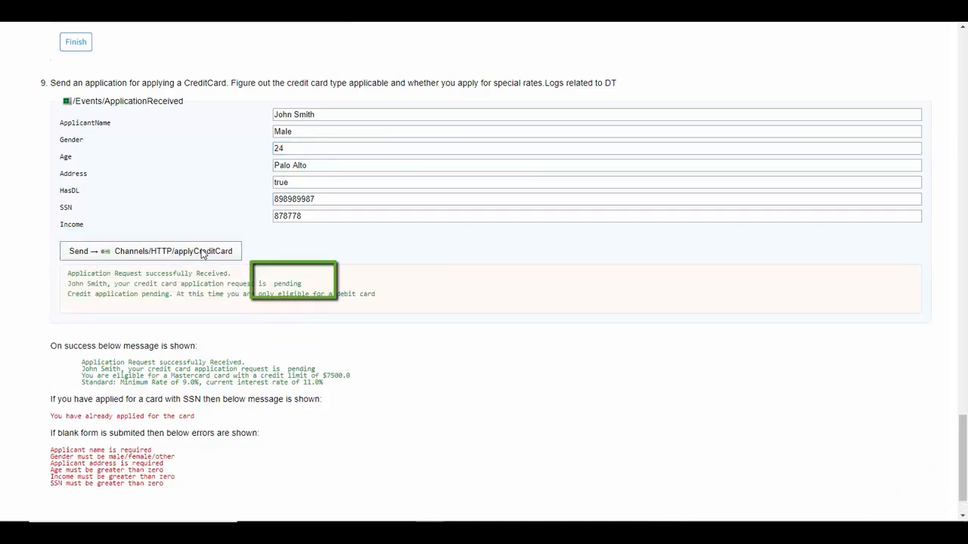